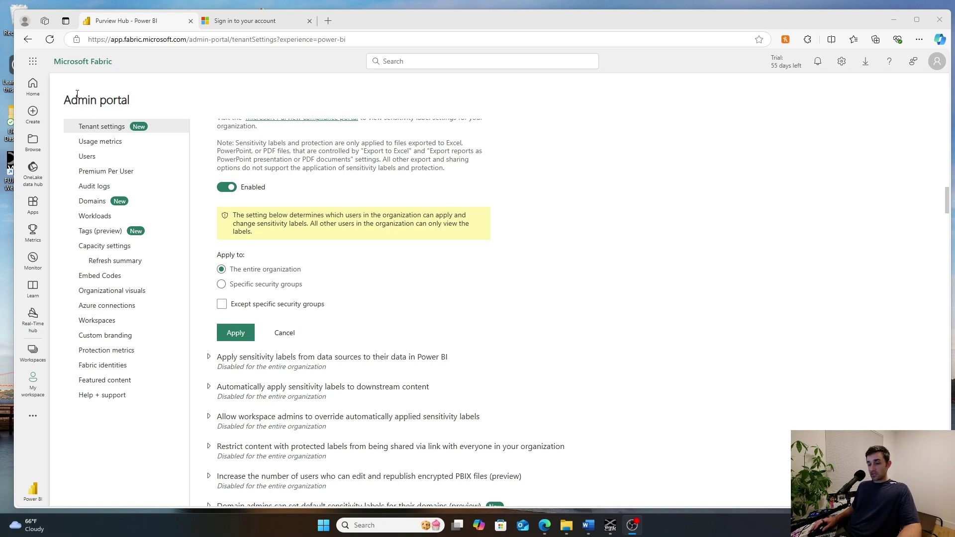
# Highlight the Admin portal page title and the Information protection section heading.
pyautogui.moveTo(66, 99); pyautogui.dragTo(122, 99)
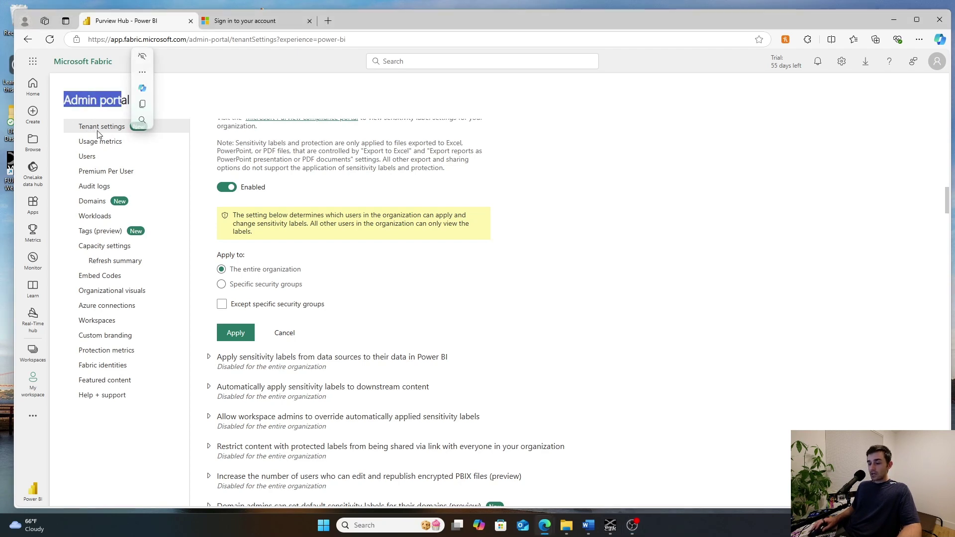
pyautogui.scroll(4, 270, 326)
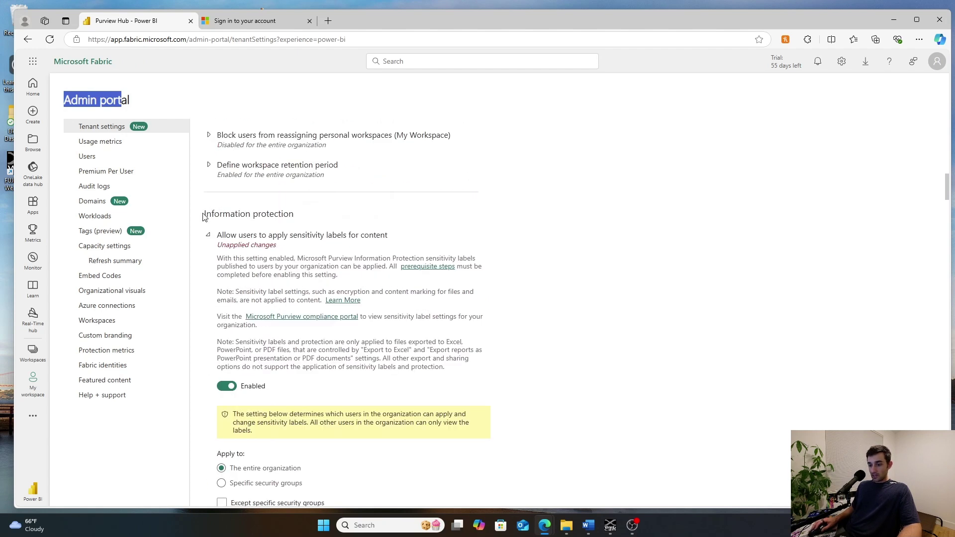
pyautogui.moveTo(204, 217); pyautogui.dragTo(296, 225)
pyautogui.scroll(-3, 293, 259)
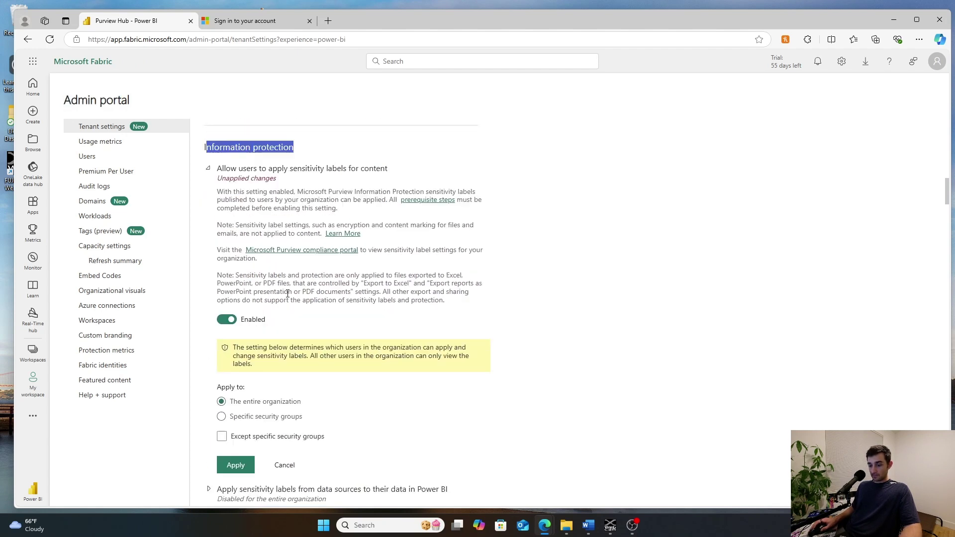
# Apply the sensitivity label setting and dismiss the resulting 'Something went wrong' error.
pyautogui.click(235, 382)
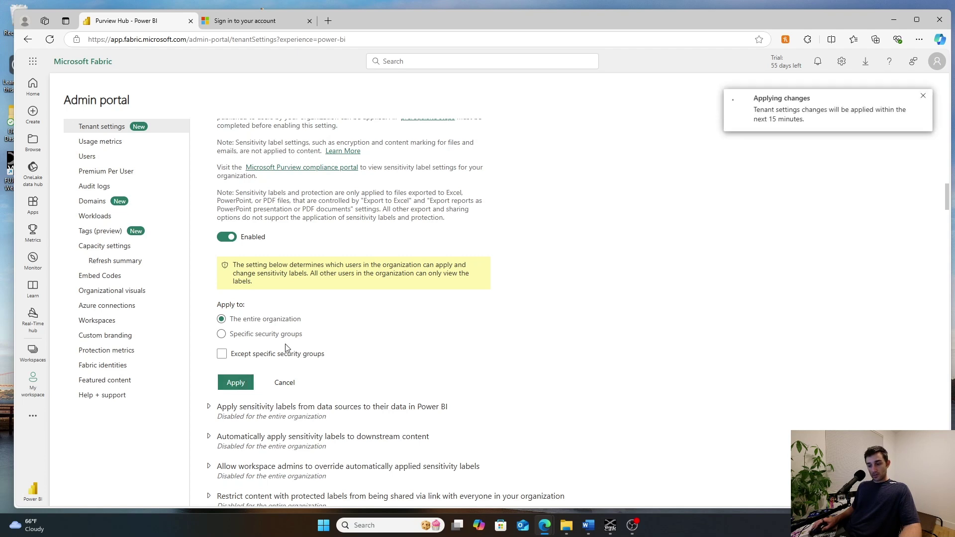
pyautogui.moveTo(245, 266); pyautogui.dragTo(427, 285)
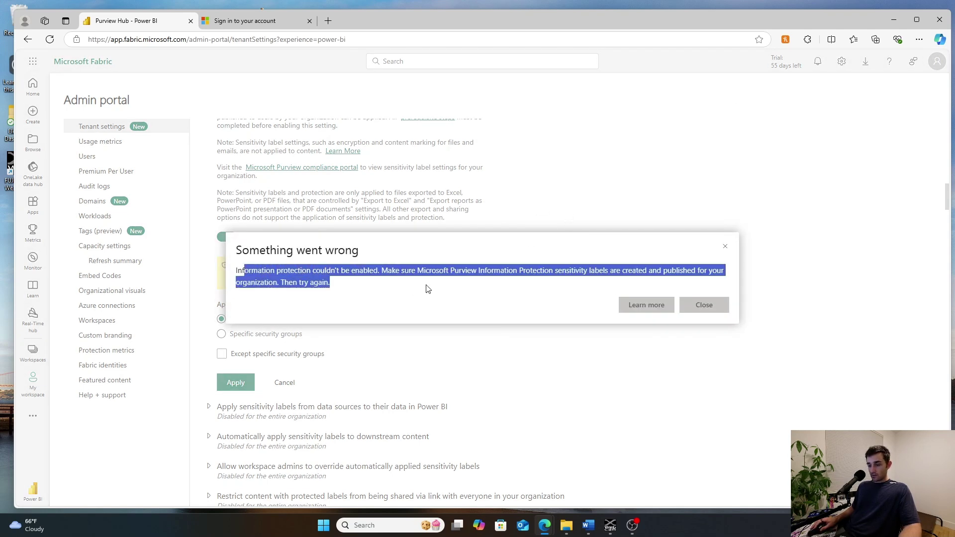
pyautogui.click(710, 307)
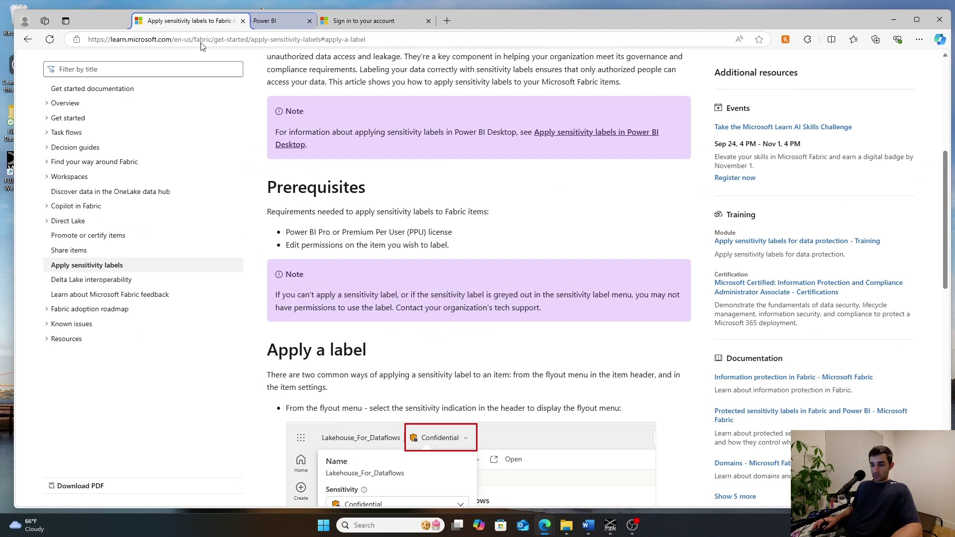
# Bring the Learn article into this window and highlight the item header flyout labeling method.
pyautogui.click(217, 66)
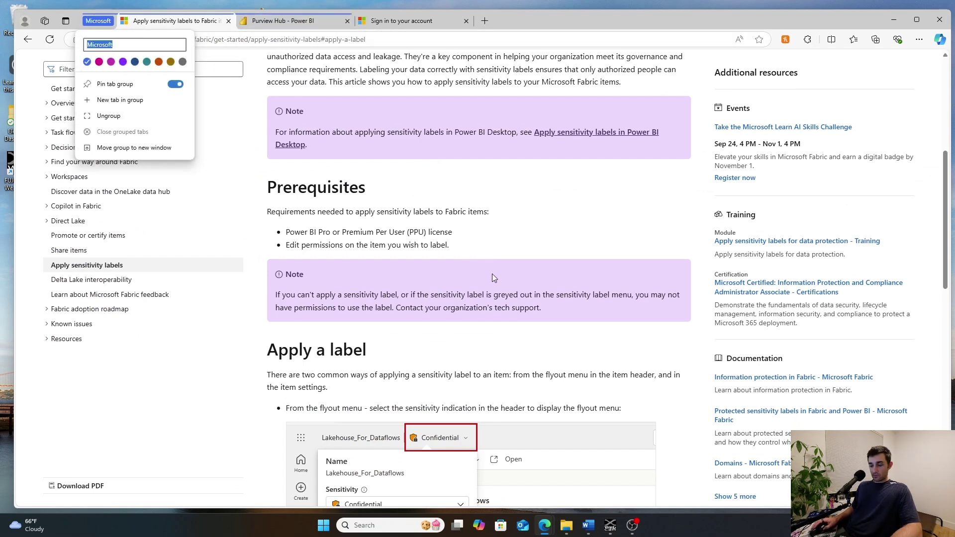
pyautogui.click(459, 381)
pyautogui.scroll(-1, 459, 381)
pyautogui.scroll(-4, 458, 376)
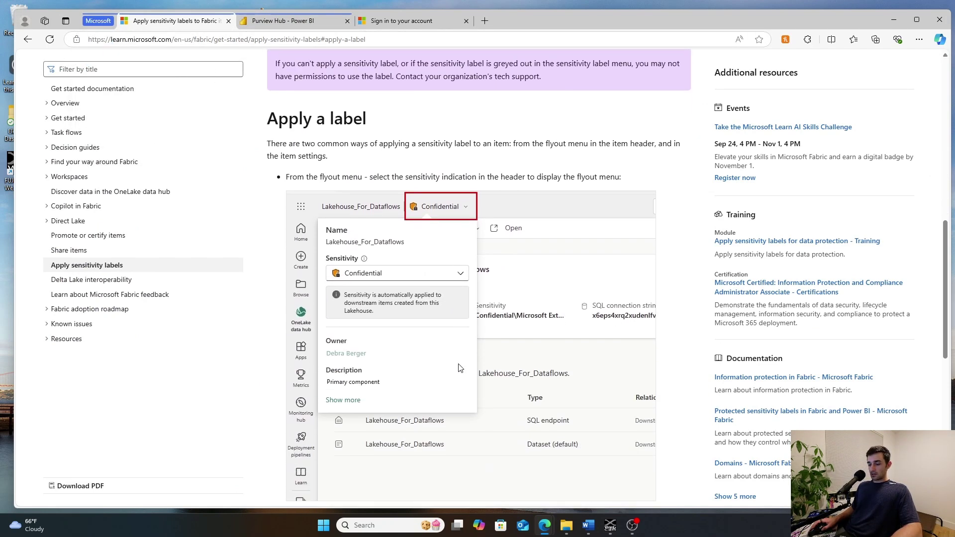
pyautogui.moveTo(313, 160); pyautogui.dragTo(620, 161)
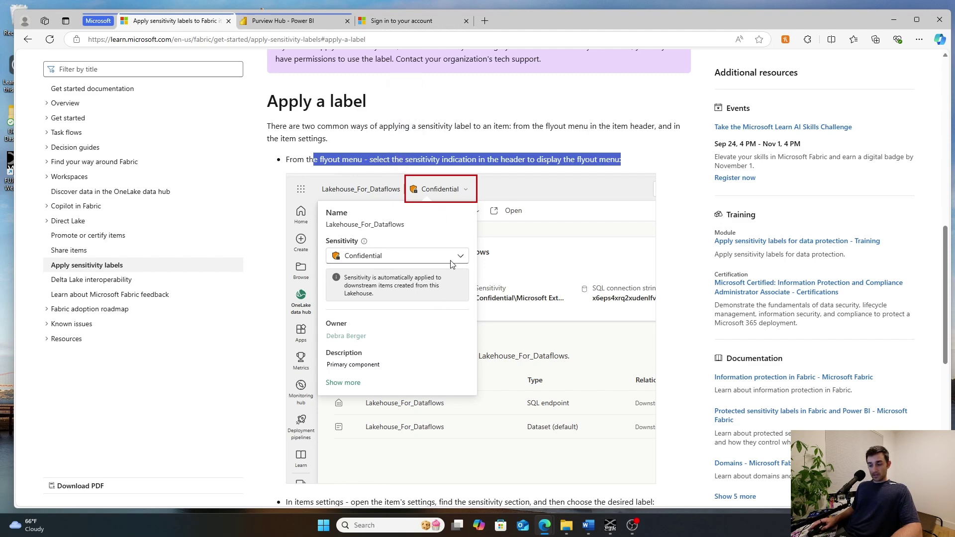
# Highlight the item settings method of applying a sensitivity label.
pyautogui.scroll(-8, 450, 272)
pyautogui.scroll(2, 336, 241)
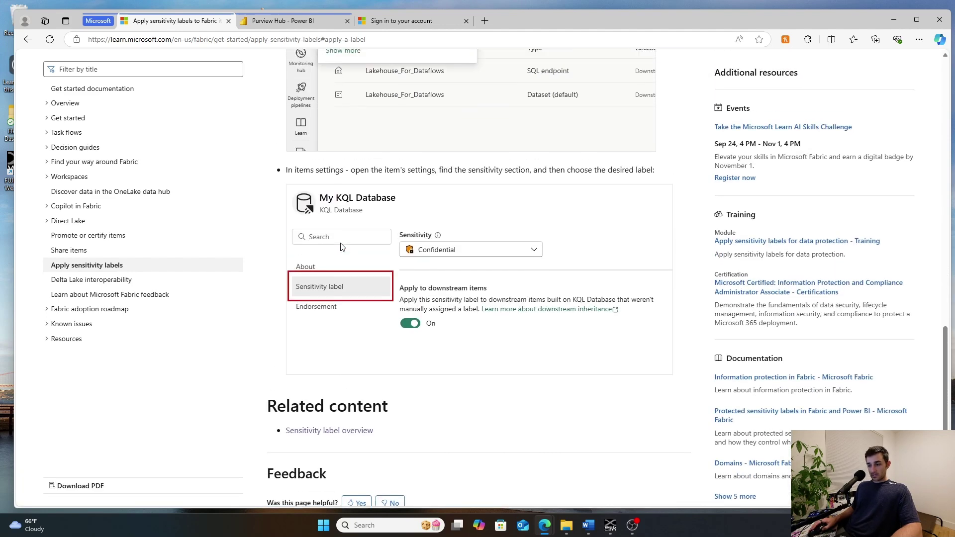
pyautogui.moveTo(305, 169); pyautogui.dragTo(654, 170)
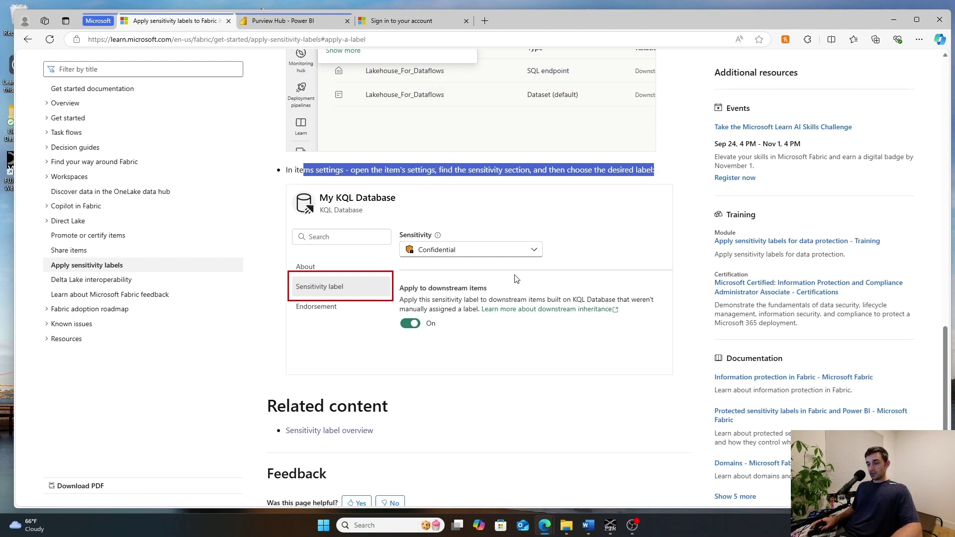
# Return to the Fabric admin portal tab and briefly open, then dismiss, the workspaces list.
pyautogui.click(293, 21)
pyautogui.click(30, 350)
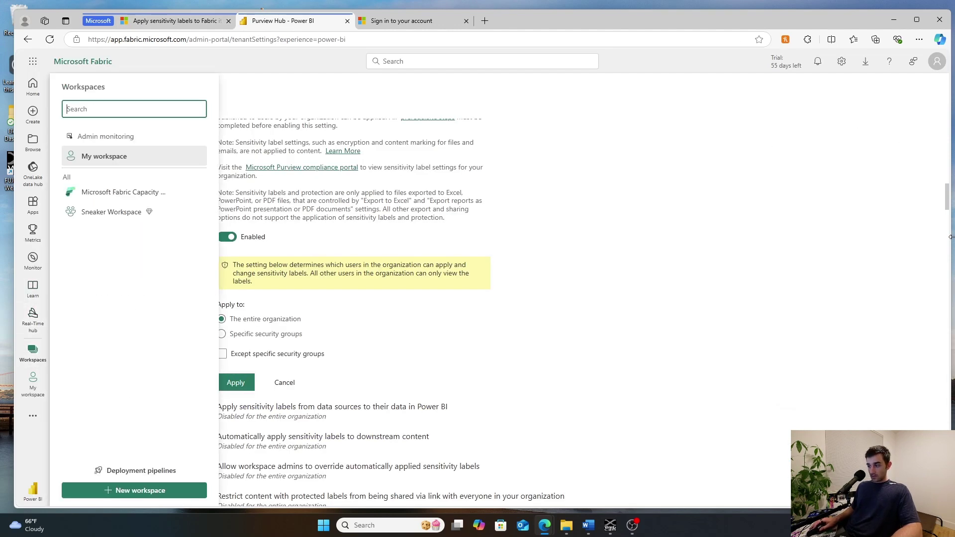
pyautogui.moveTo(950, 236); pyautogui.dragTo(947, 237)
# Open Microsoft Purview hub (preview) from Settings and scroll through its insights overview.
pyautogui.click(841, 61)
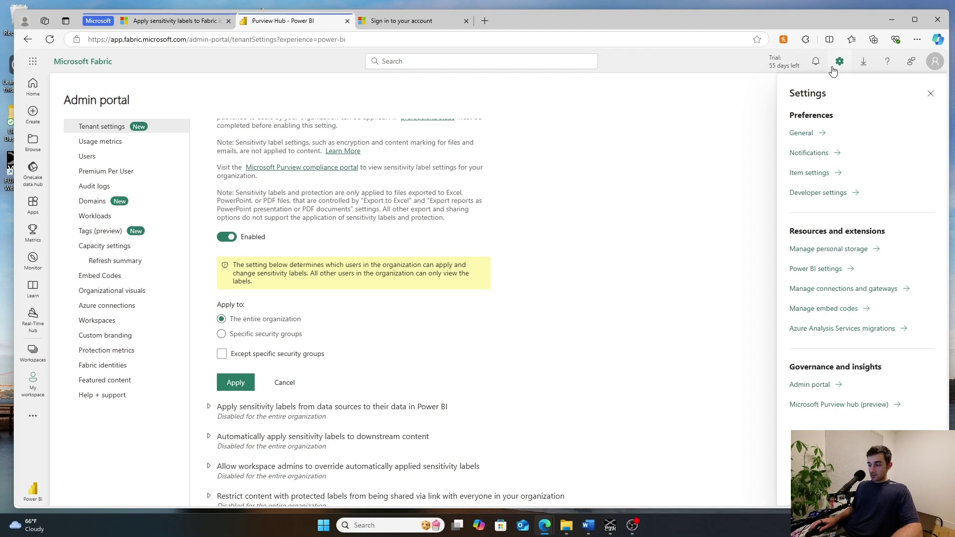
pyautogui.click(820, 408)
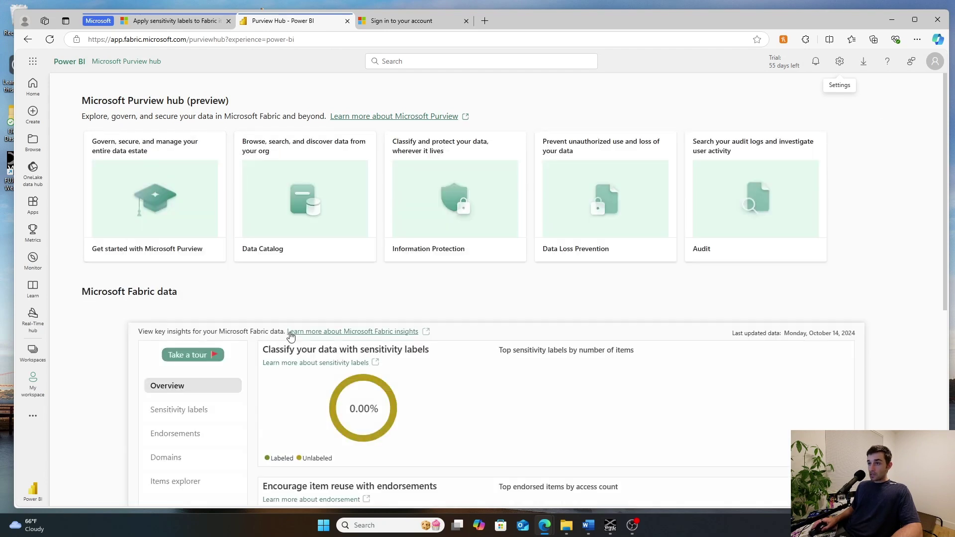
pyautogui.scroll(-6, 277, 302)
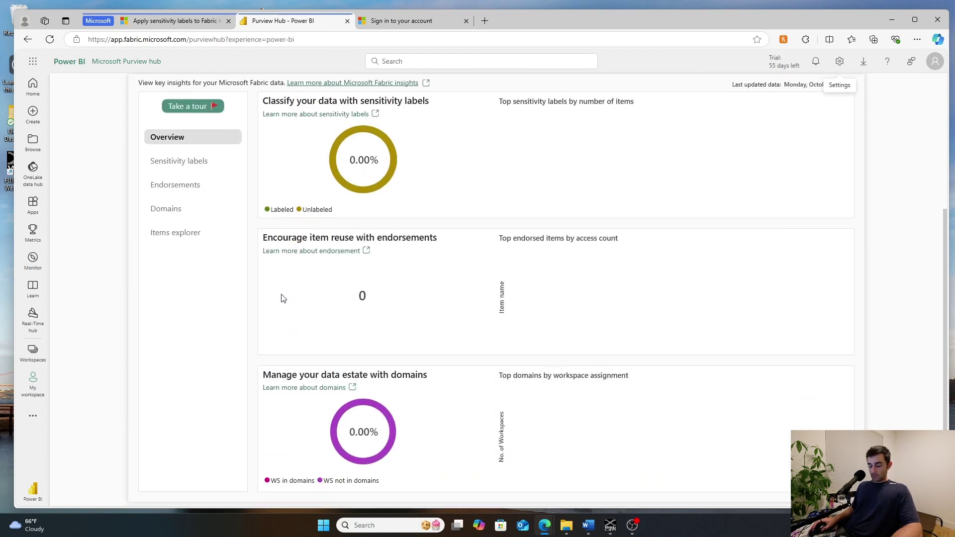
pyautogui.scroll(2, 281, 296)
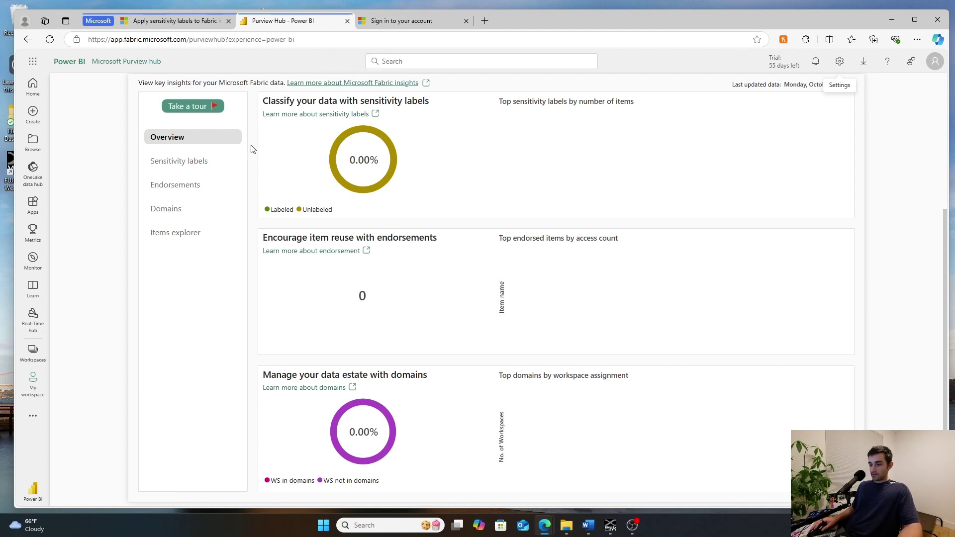
pyautogui.scroll(-1, 343, 256)
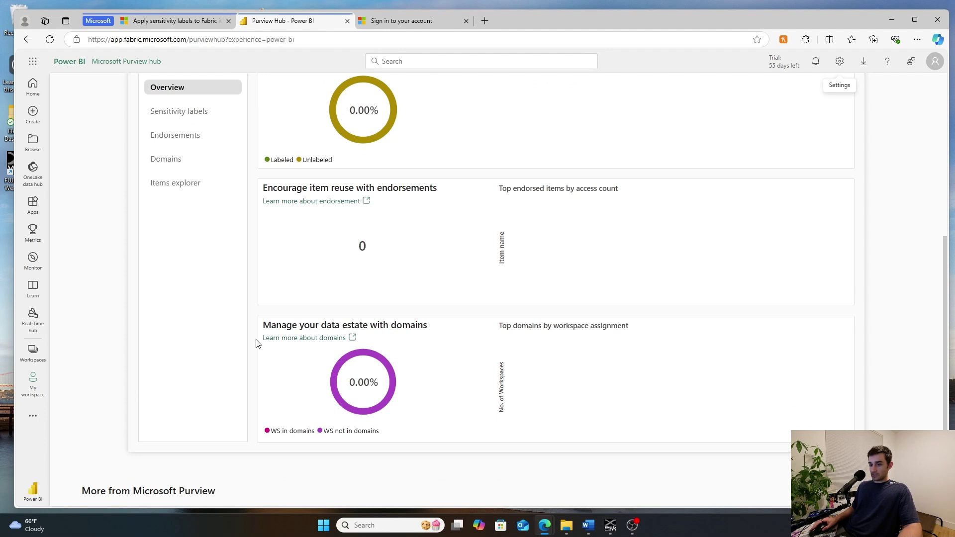
# View the sensitivity labels coverage report in the Purview hub.
pyautogui.click(198, 118)
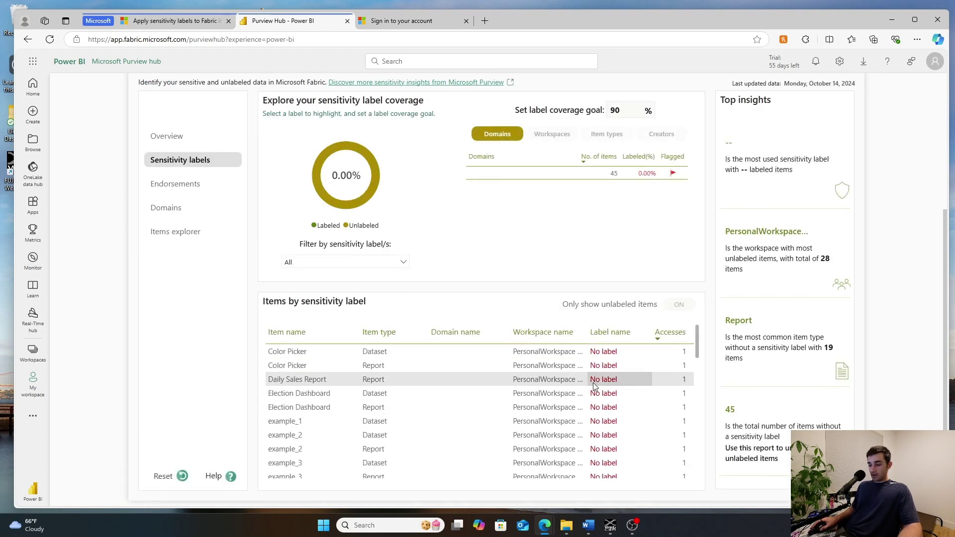
pyautogui.scroll(-12, 592, 348)
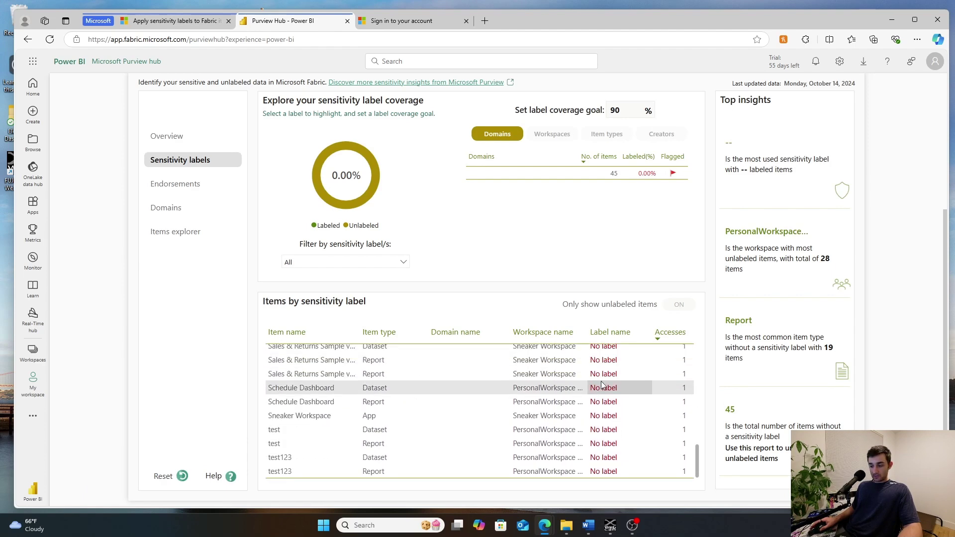
pyautogui.scroll(2, 603, 385)
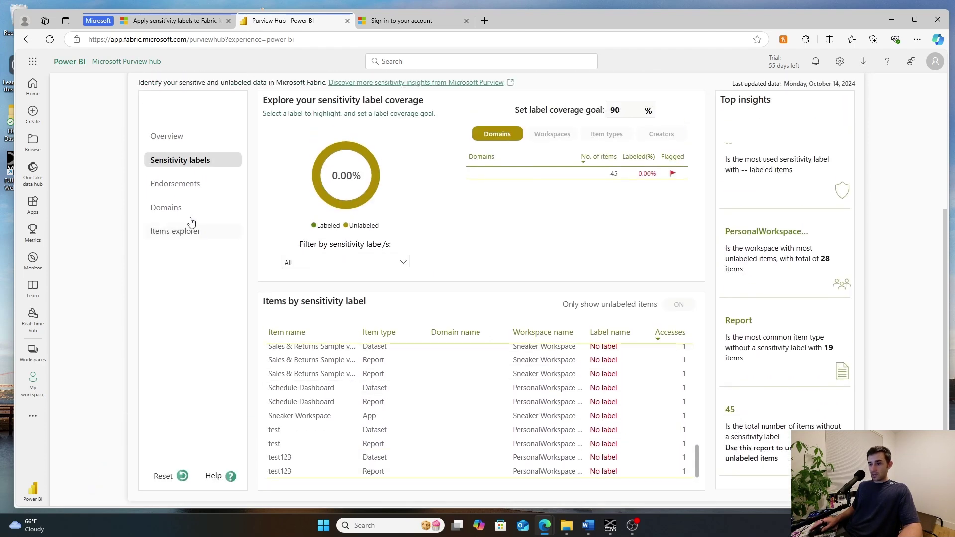
# Check the Endorsements and Domains reports, then the Items explorer showing 45 items.
pyautogui.click(182, 186)
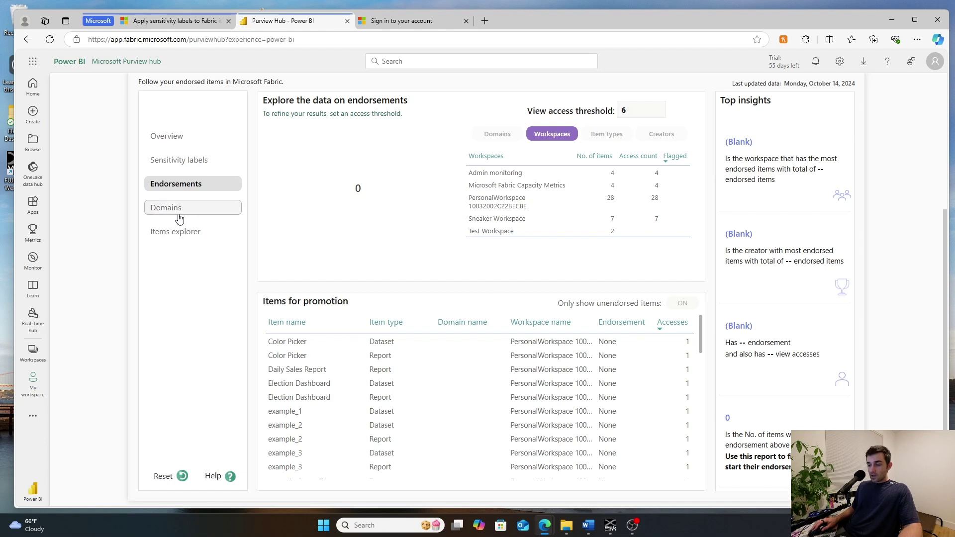
pyautogui.click(179, 218)
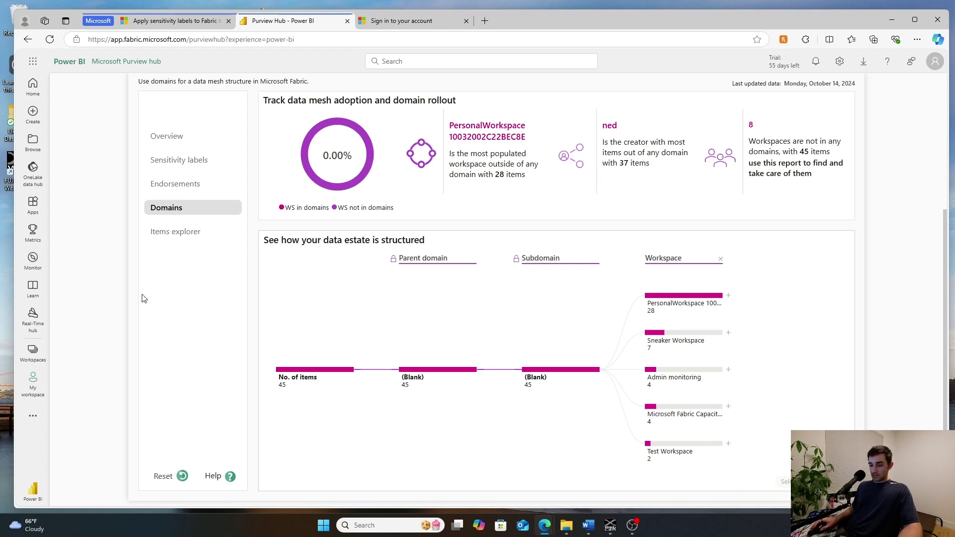
pyautogui.click(177, 234)
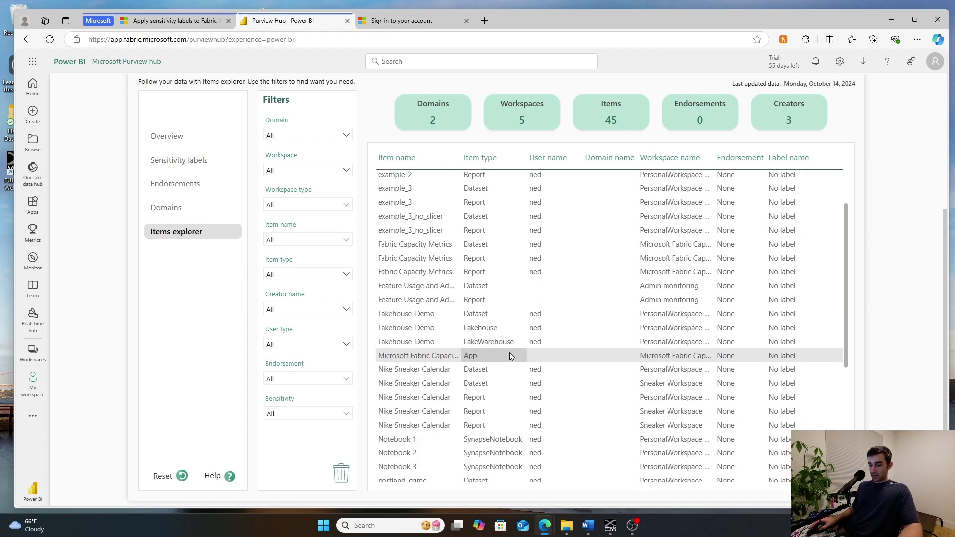
pyautogui.scroll(-5, 510, 355)
pyautogui.scroll(10, 509, 355)
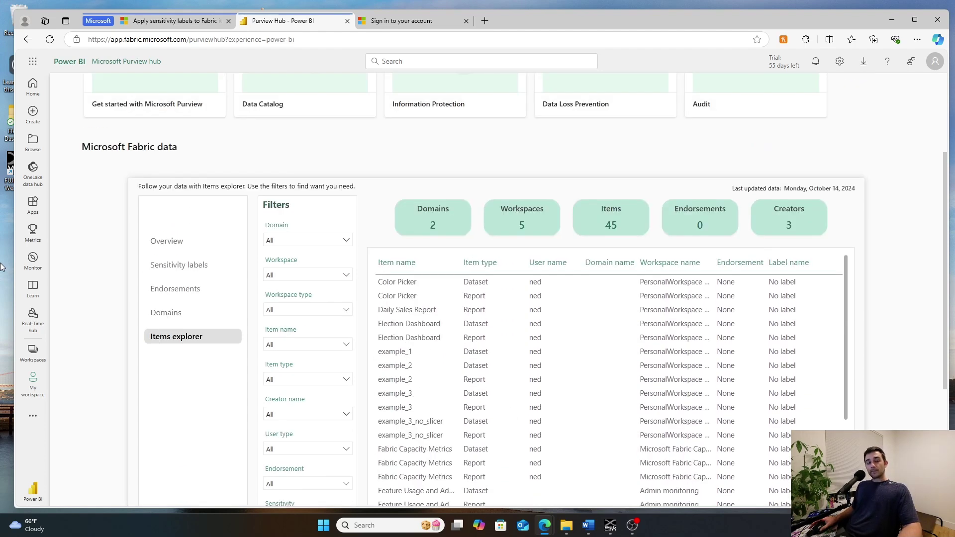